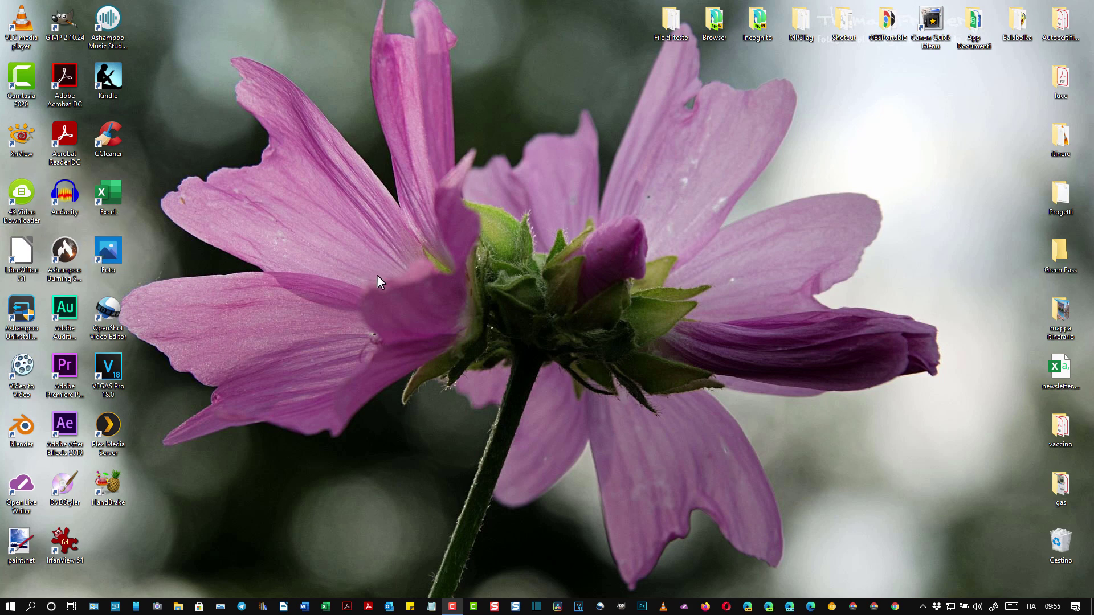
Step: Find Video to Video in its Video to Video folder among the installed programs and place a shortcut to it on the desktop
click(10, 606)
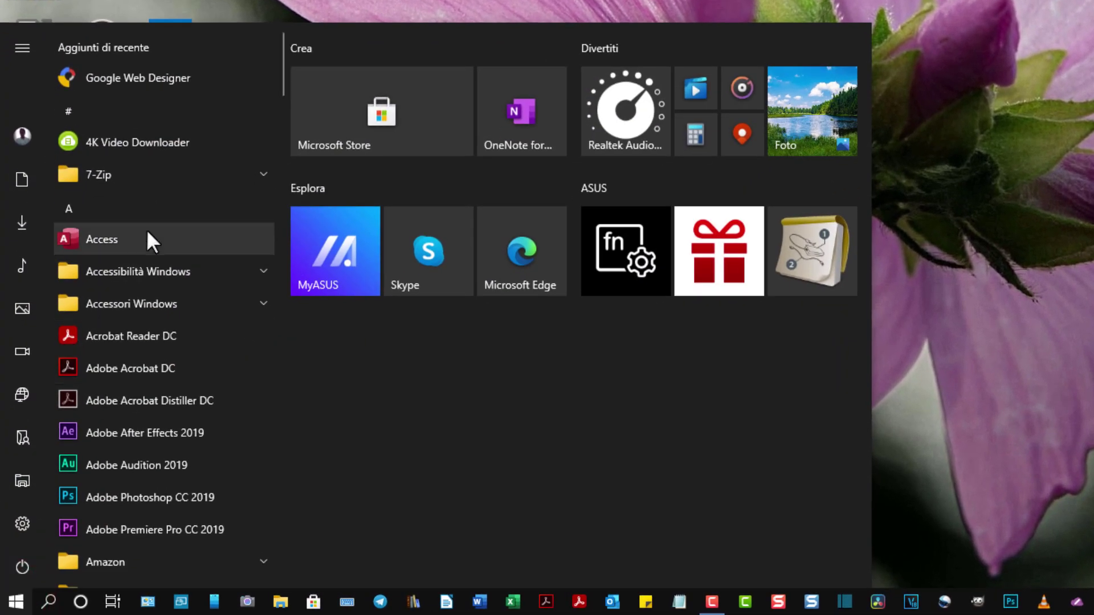
scroll(178, 78, down, 6)
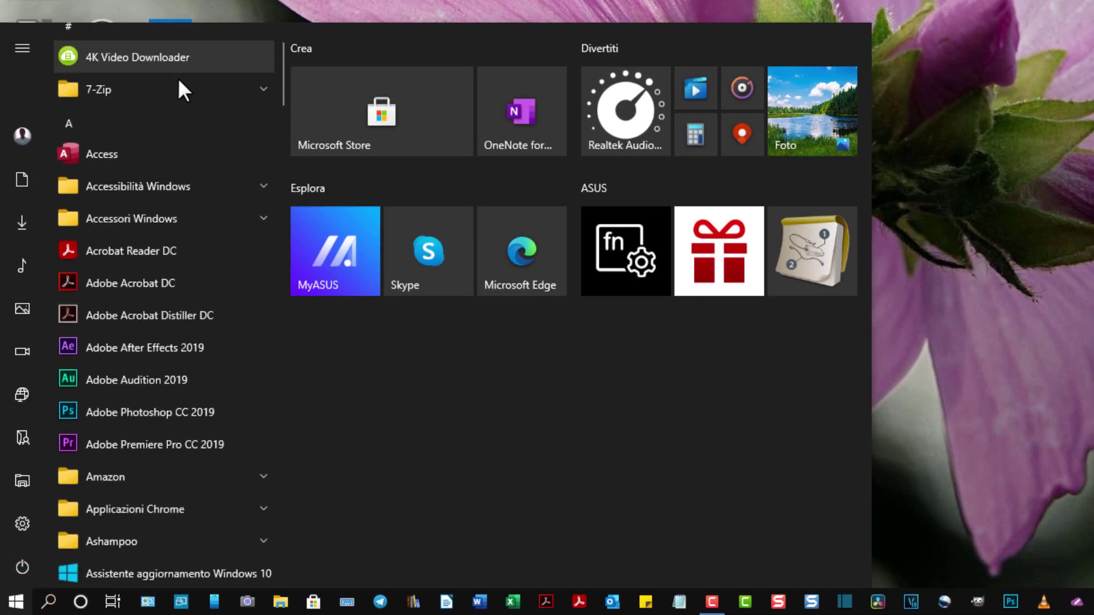
scroll(177, 80, down, 12)
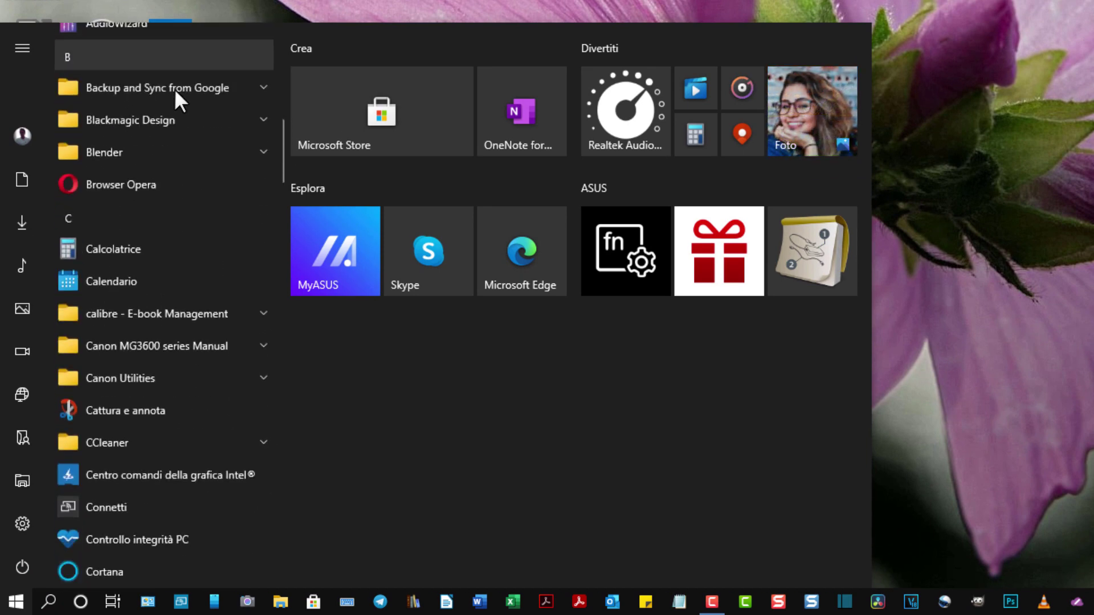
scroll(173, 111, down, 12)
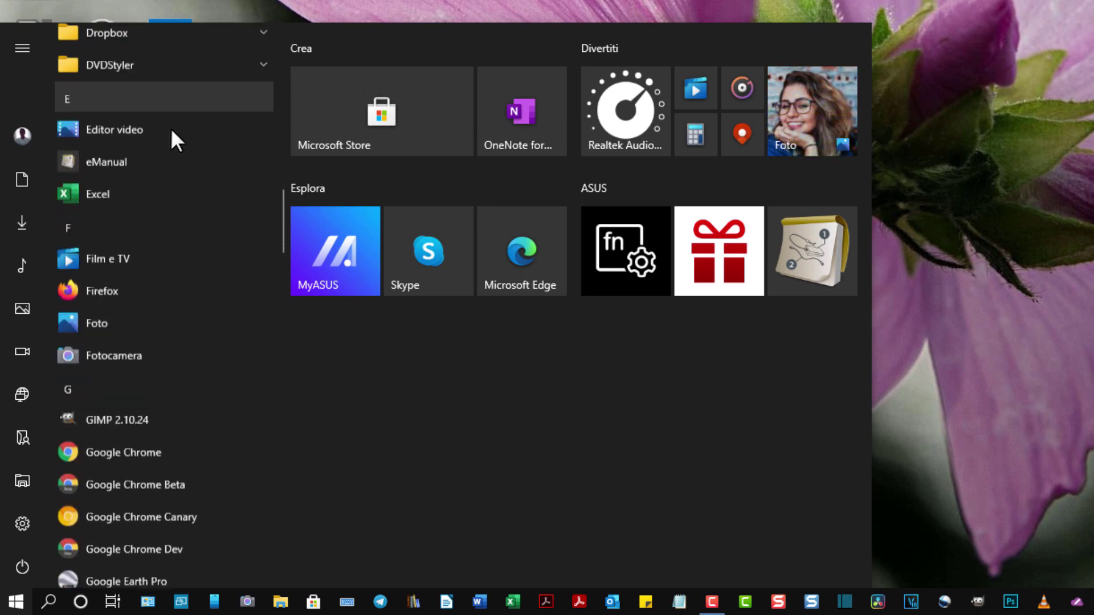
scroll(170, 132, down, 12)
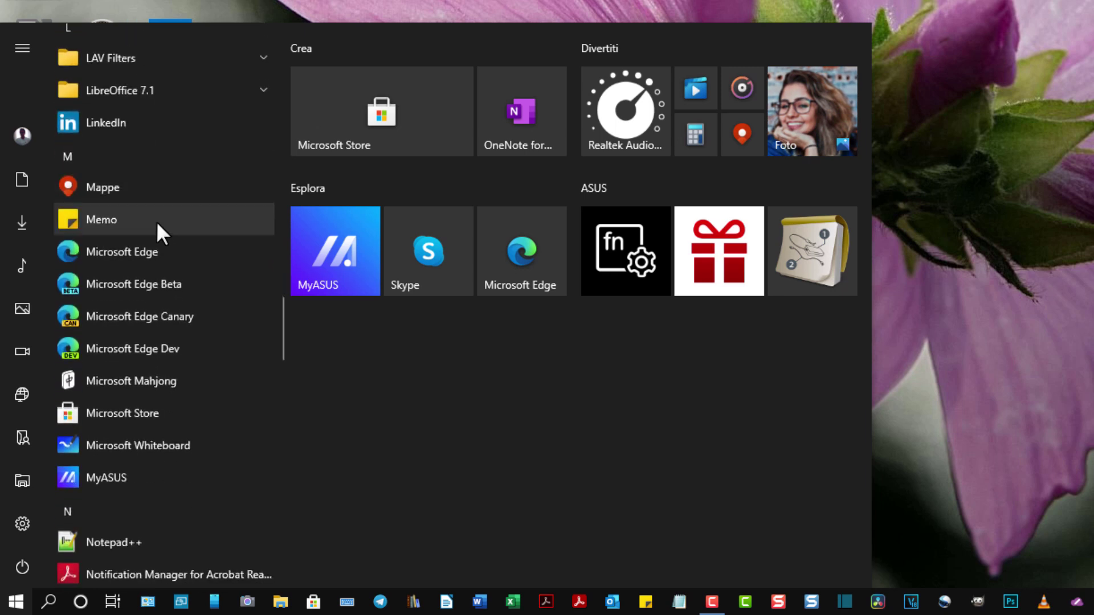
scroll(142, 276, down, 12)
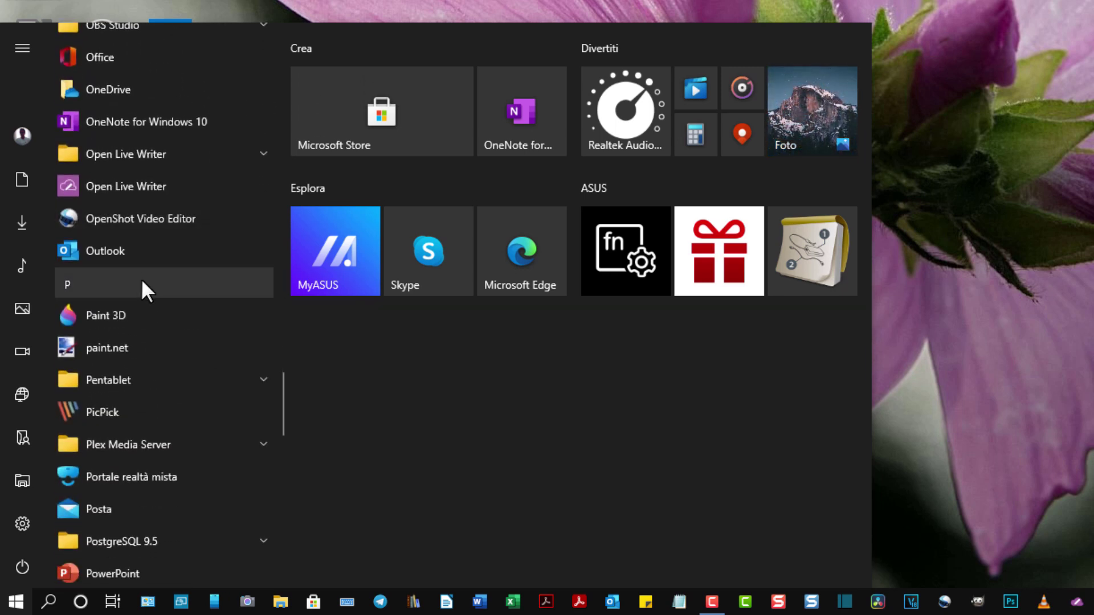
scroll(134, 296, down, 12)
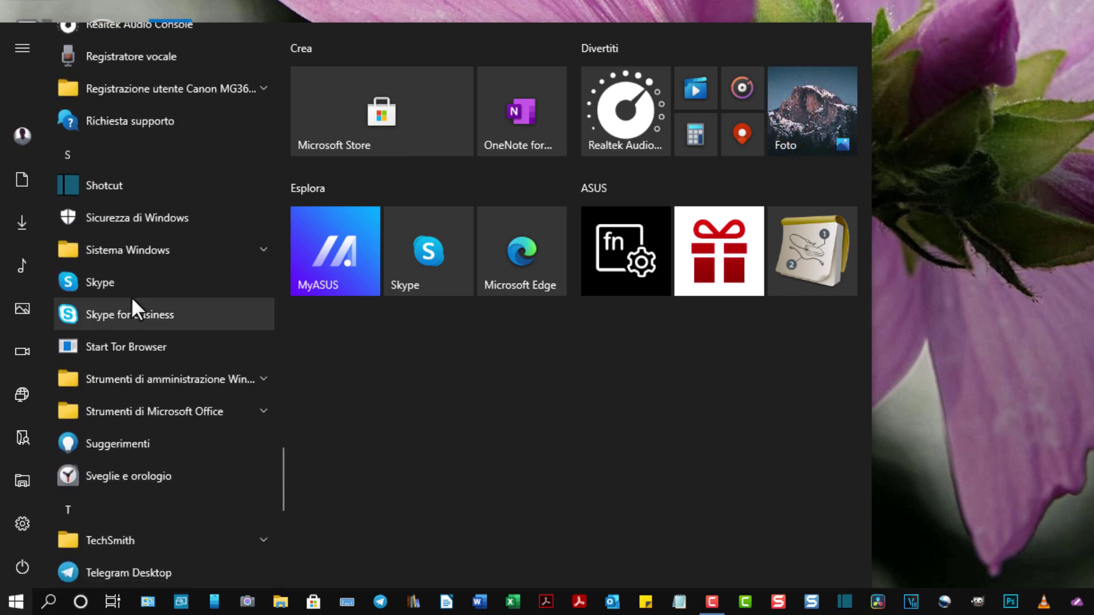
scroll(131, 297, down, 3)
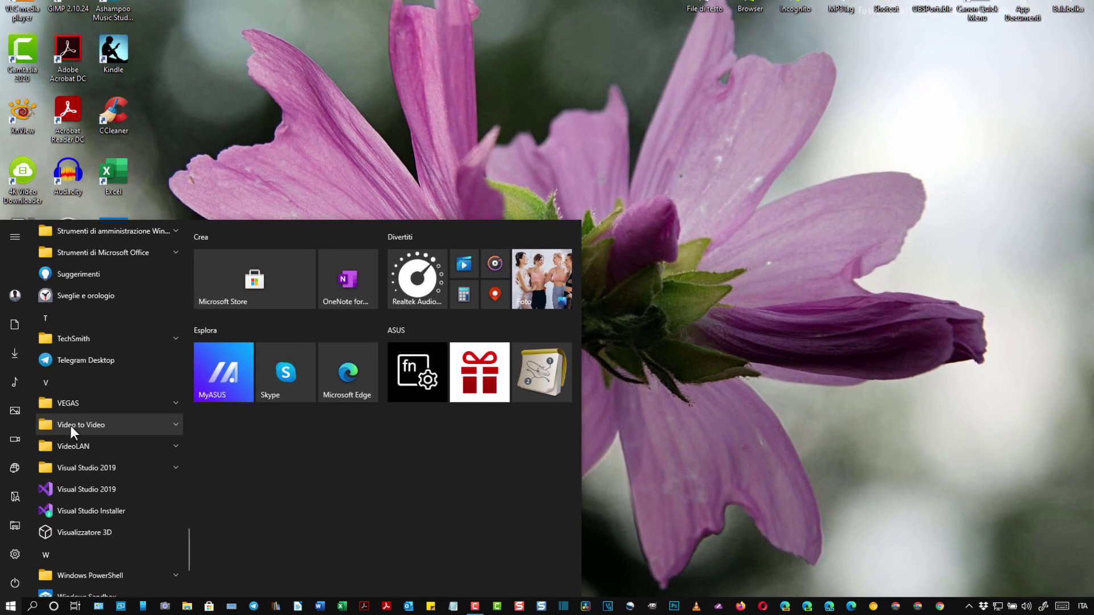
click(176, 423)
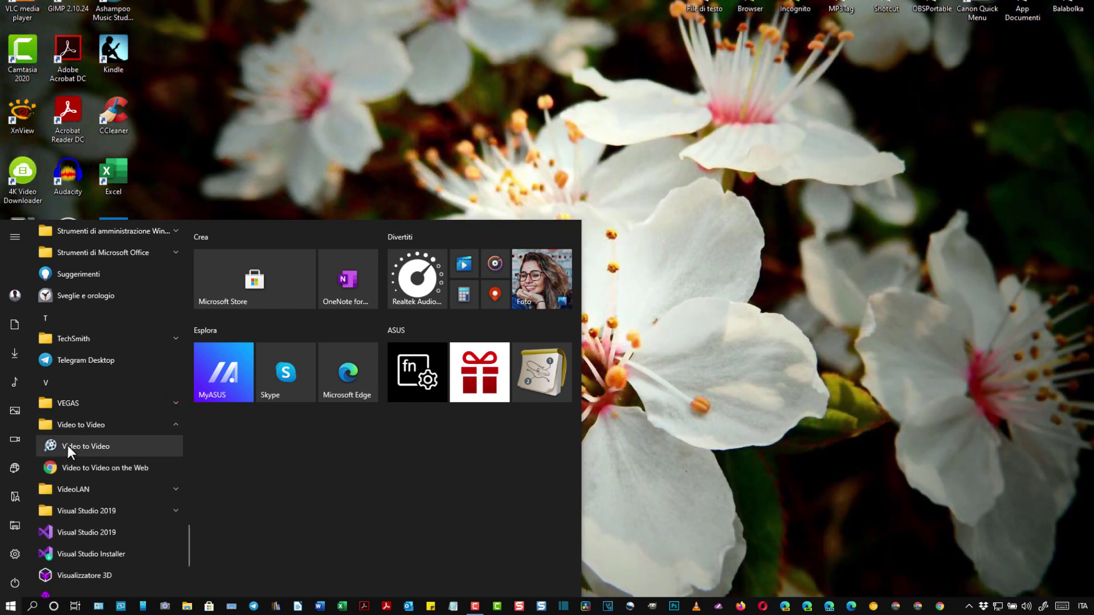
drag(67, 446, 546, 118)
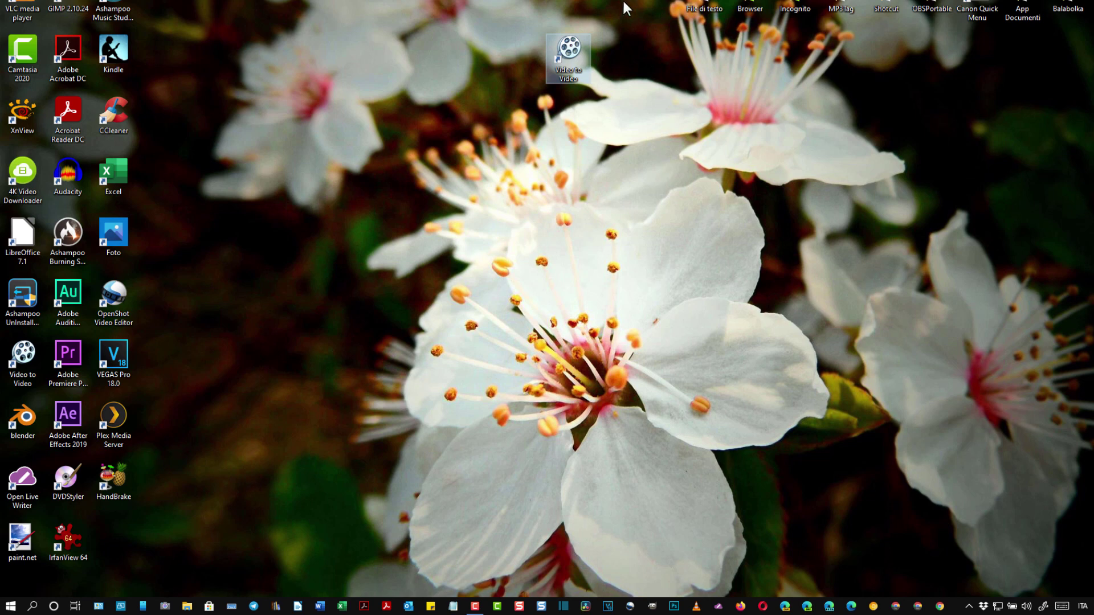
click(429, 23)
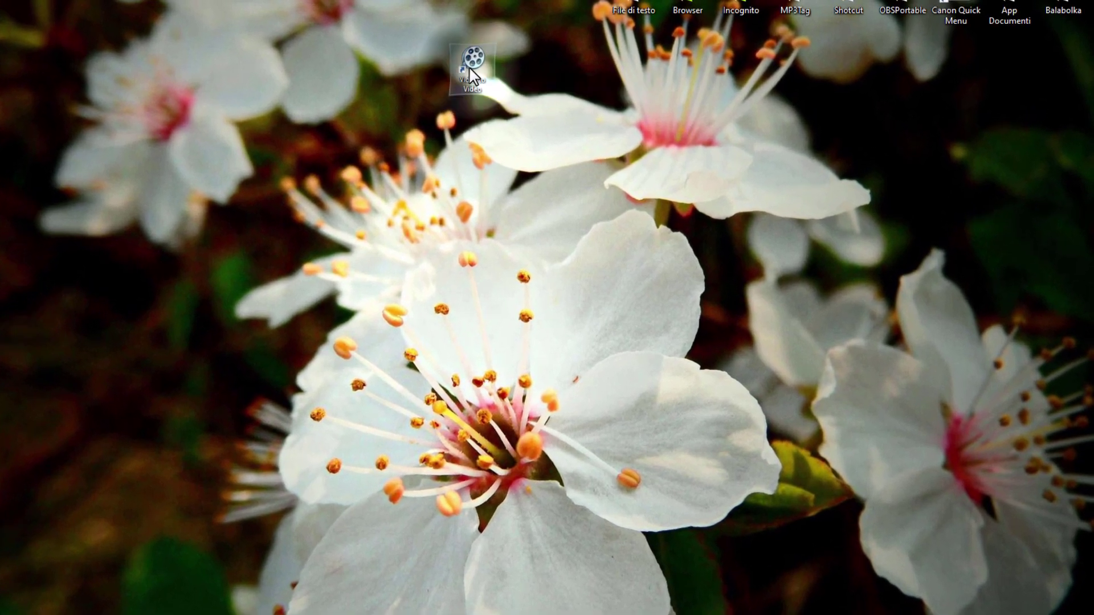
Step: Start the compatibility troubleshooter for the new Video to Video shortcut and choose "Risoluzione dei problemi del programma"
right_click(569, 60)
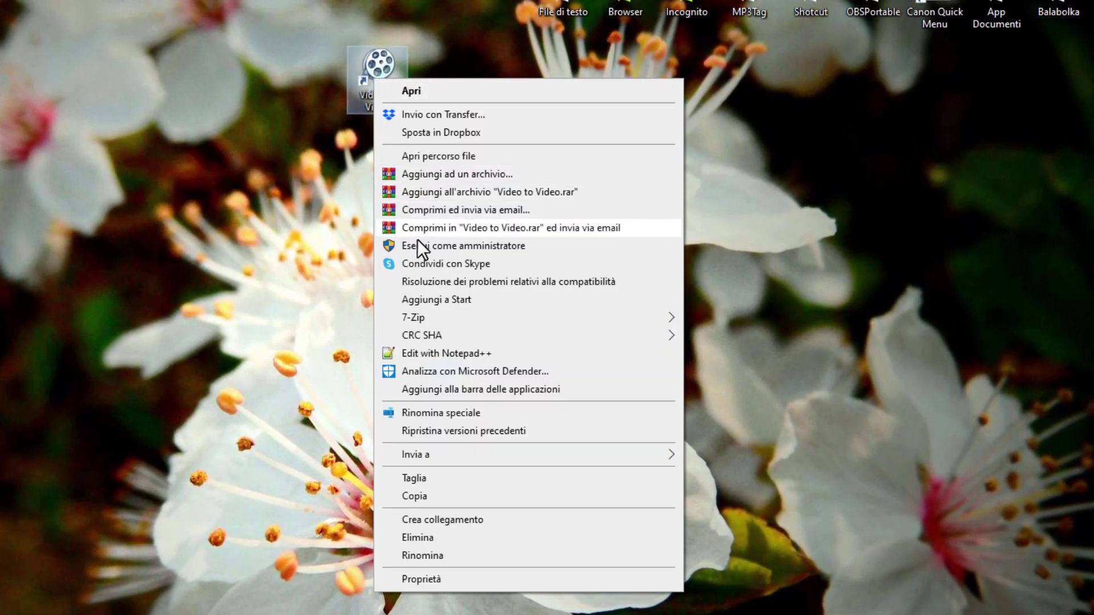
click(442, 281)
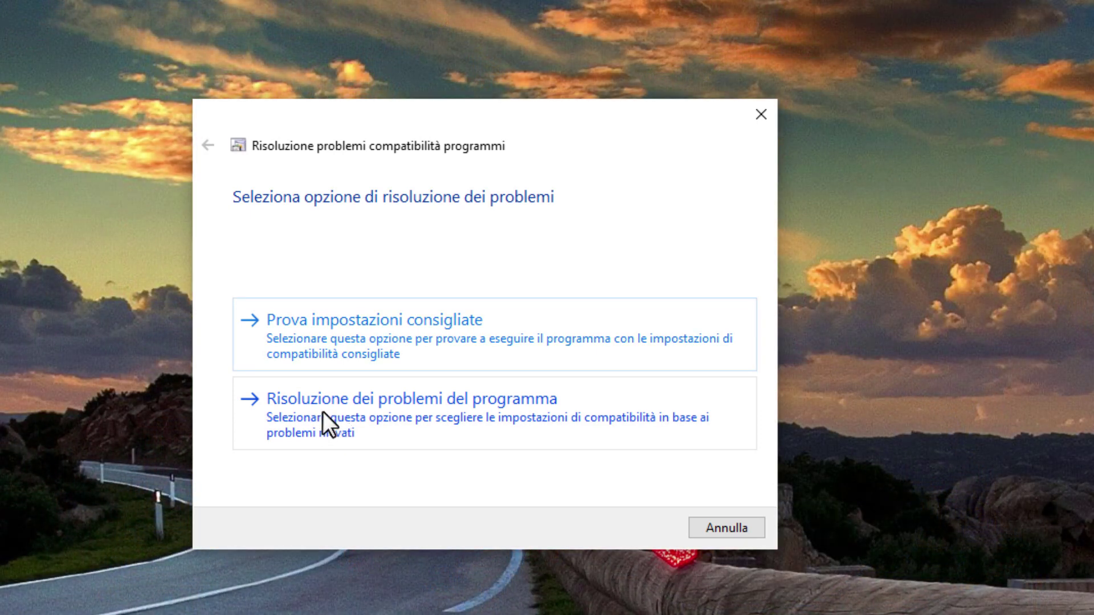
click(323, 411)
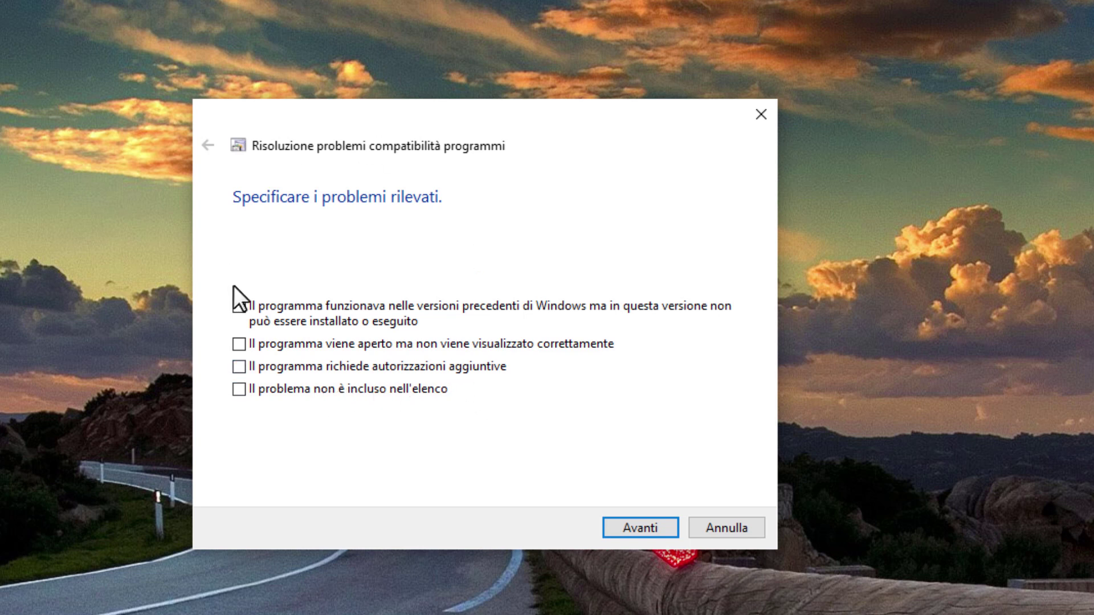
Step: Report that the program worked in earlier Windows versions but cannot be installed or run in this one, and specify Windows 7
click(238, 307)
click(644, 527)
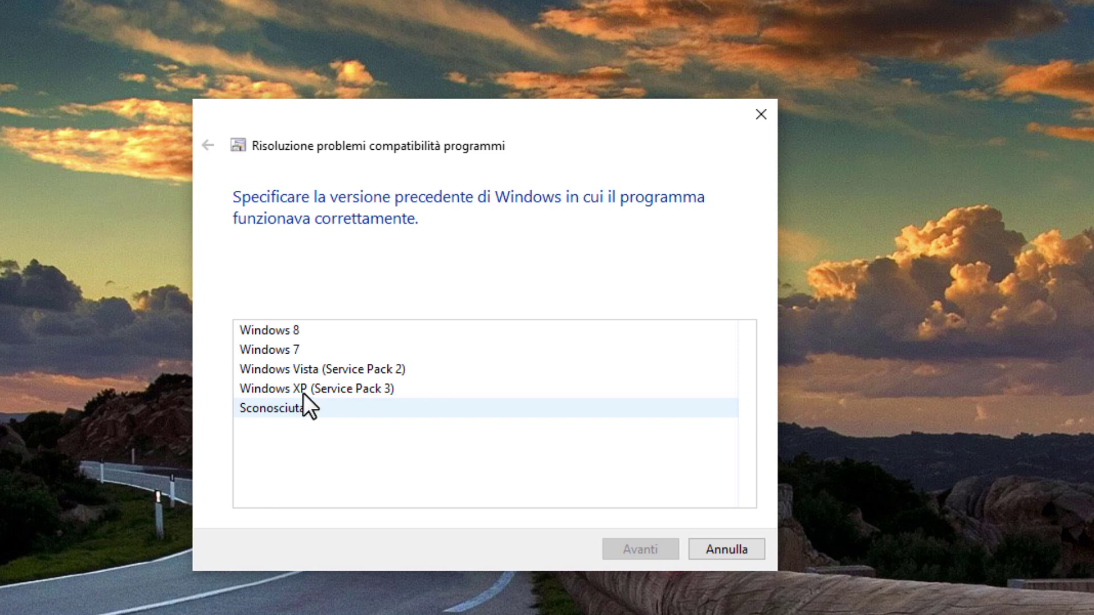
click(286, 349)
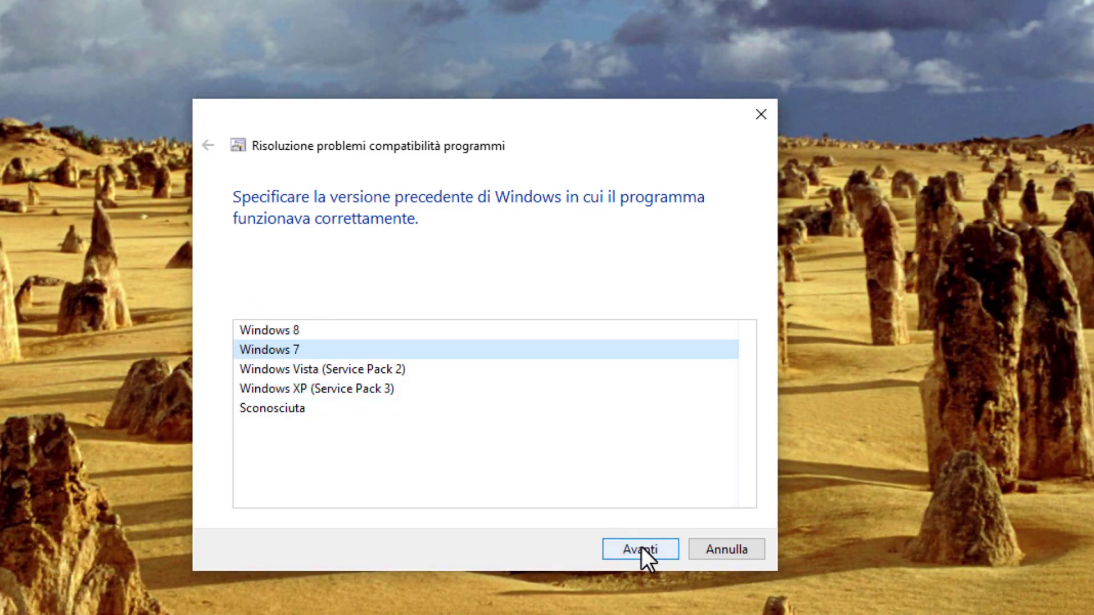
click(642, 548)
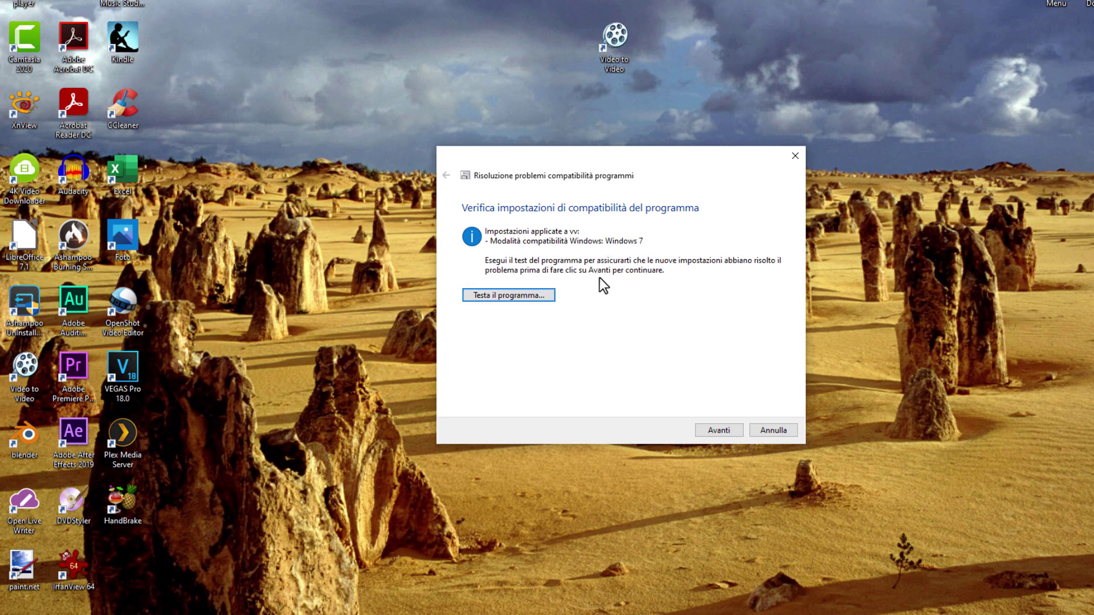
Step: Test the program with the new compatibility settings by converting girl 2.mp4 with the AVI video profile, and close it
click(518, 294)
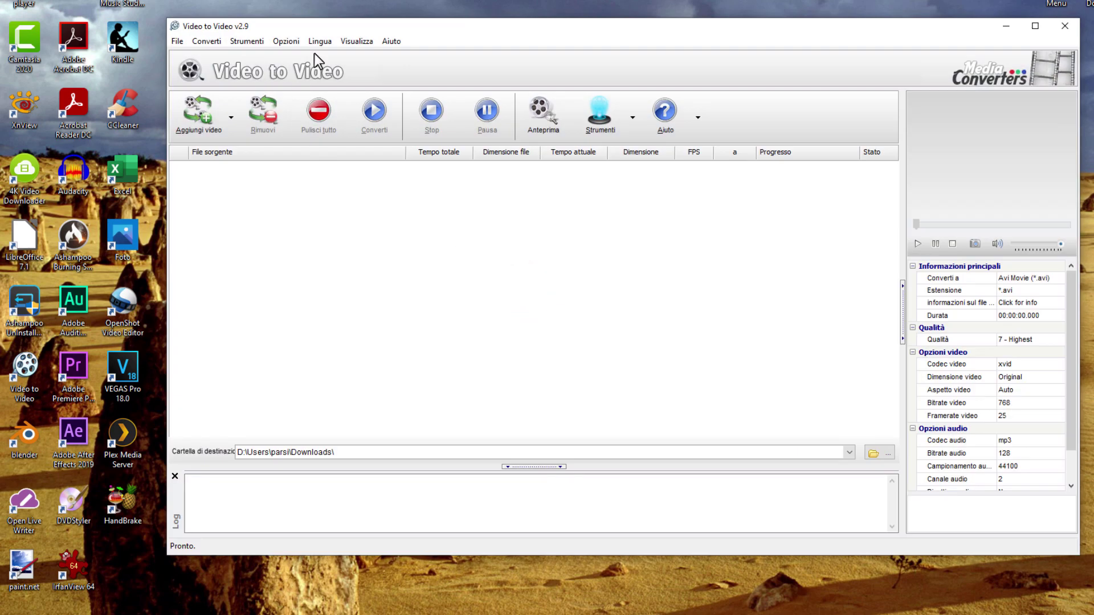
drag(680, 29, 725, 35)
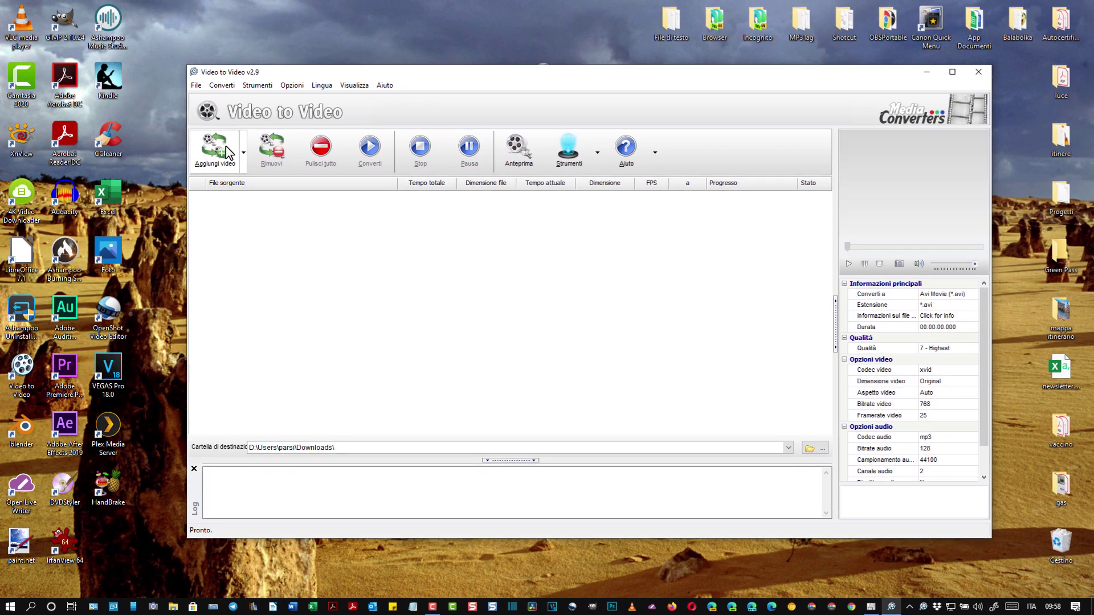
click(221, 153)
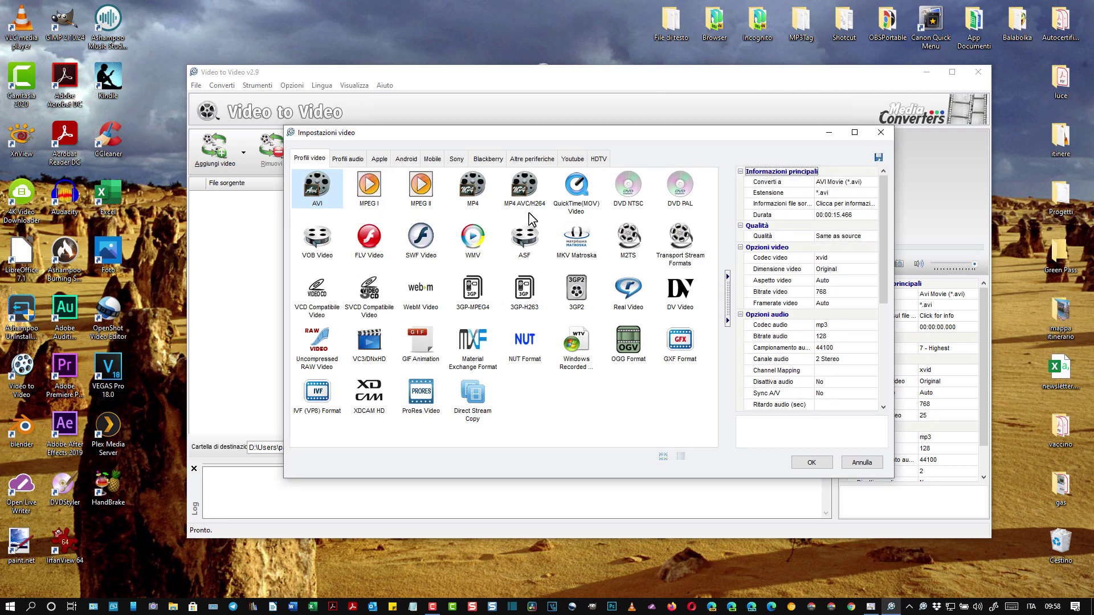
click(320, 199)
click(811, 462)
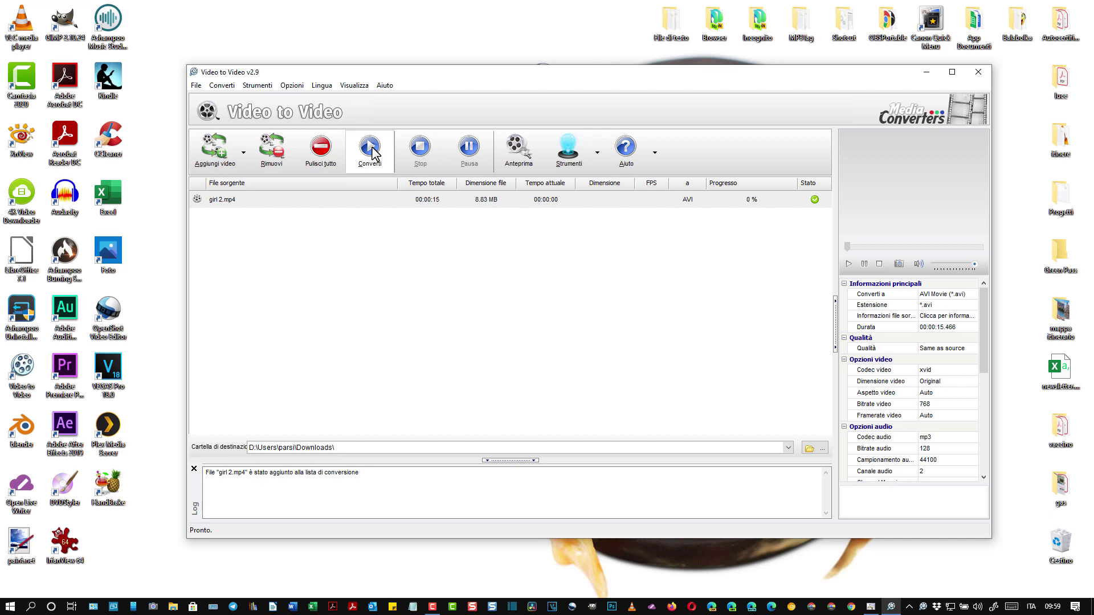
click(369, 147)
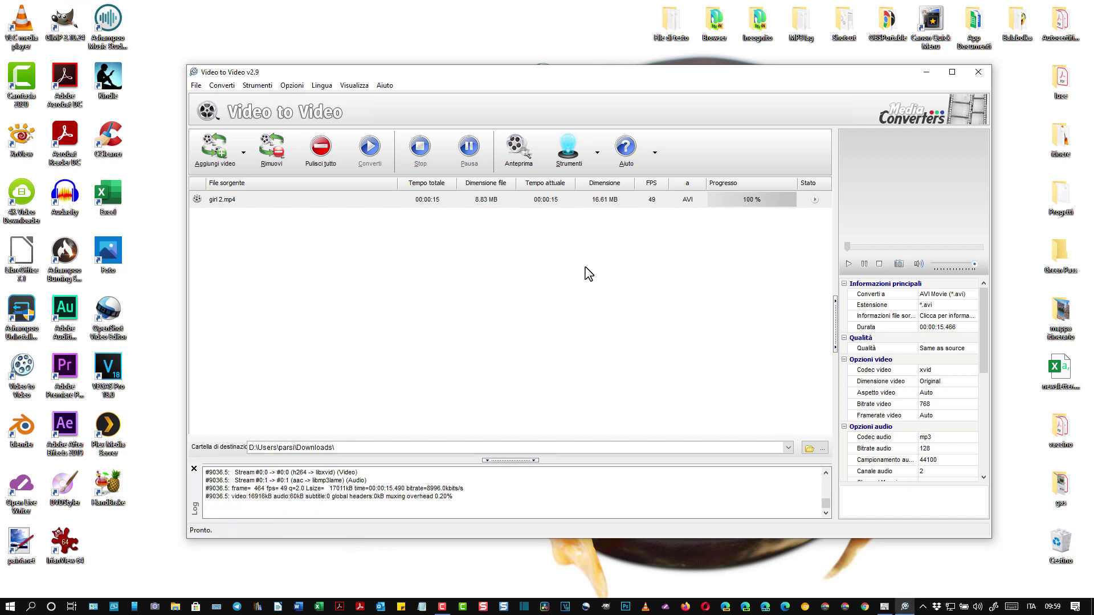
click(979, 72)
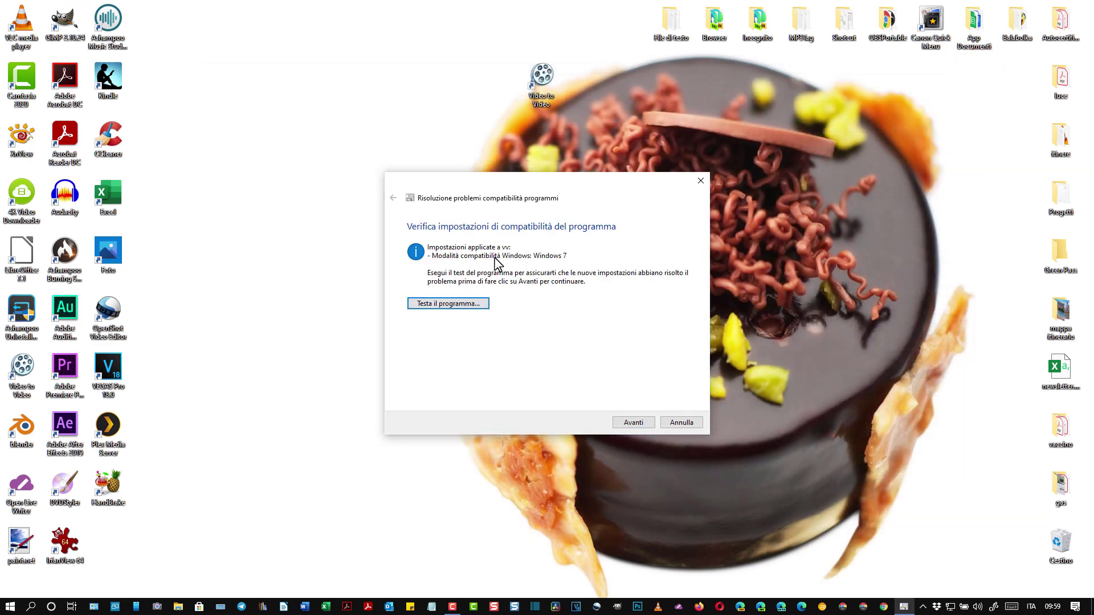
Step: Save the compatibility settings for this program and close the troubleshooter
click(631, 425)
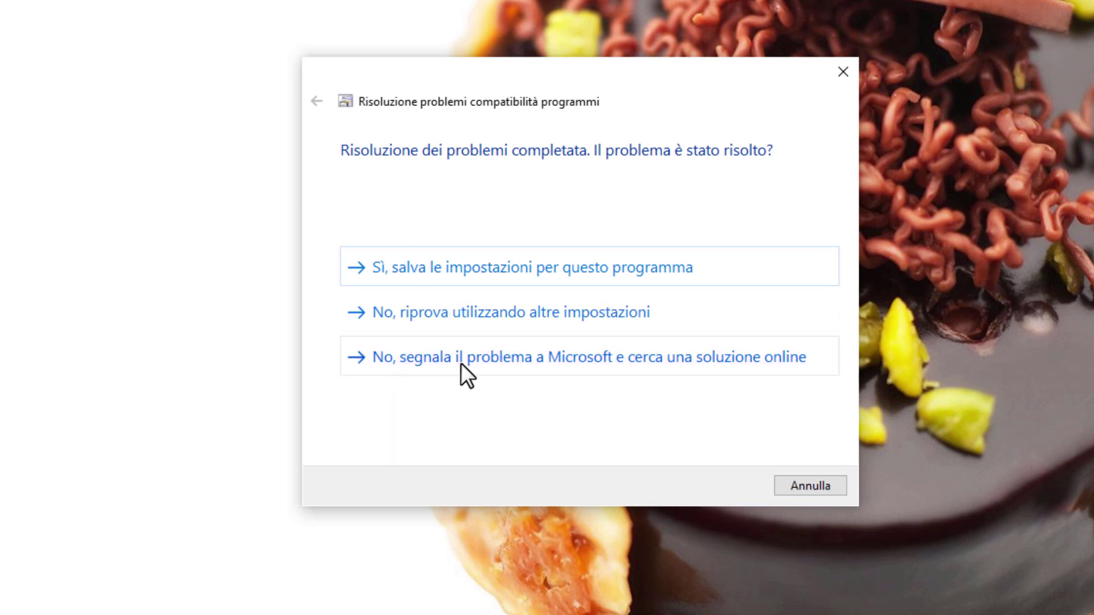
click(467, 268)
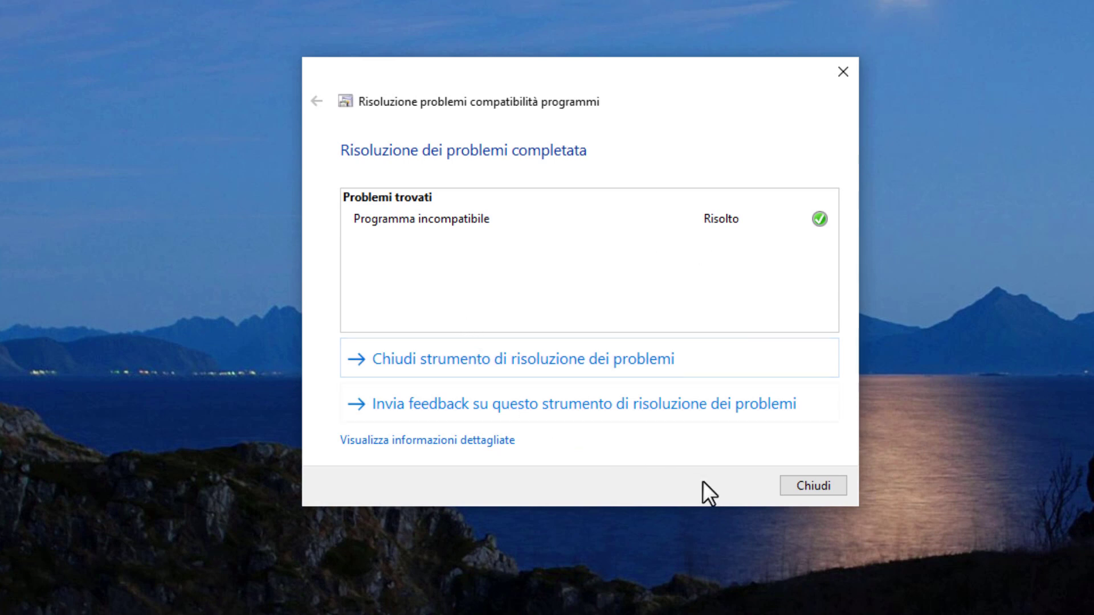
click(829, 484)
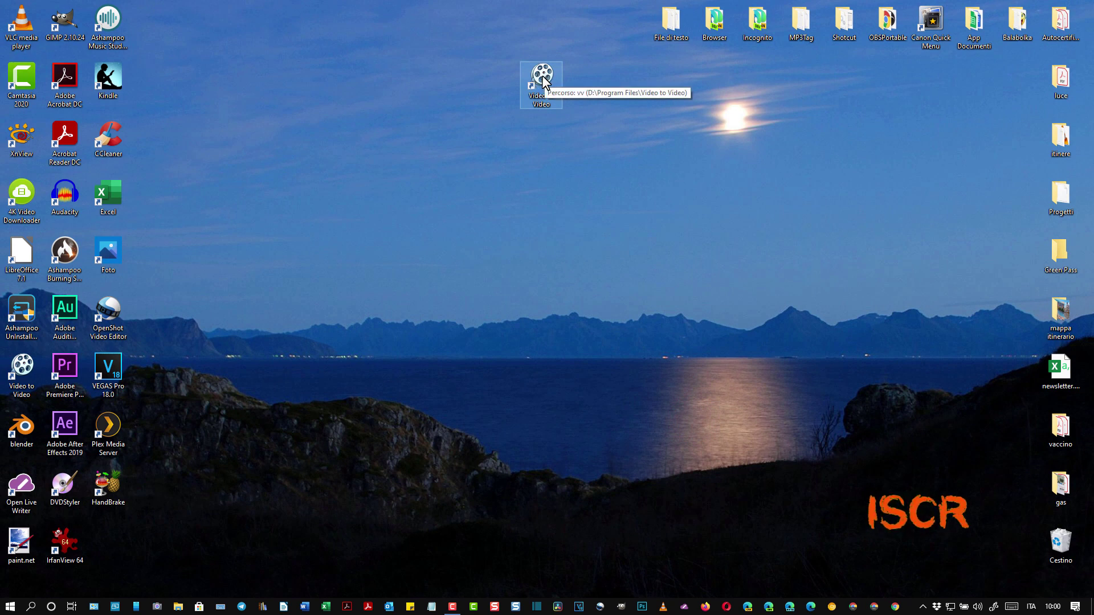
Step: Run Video to Video from its desktop shortcut, close it, and answer that the program worked correctly
double_click(543, 80)
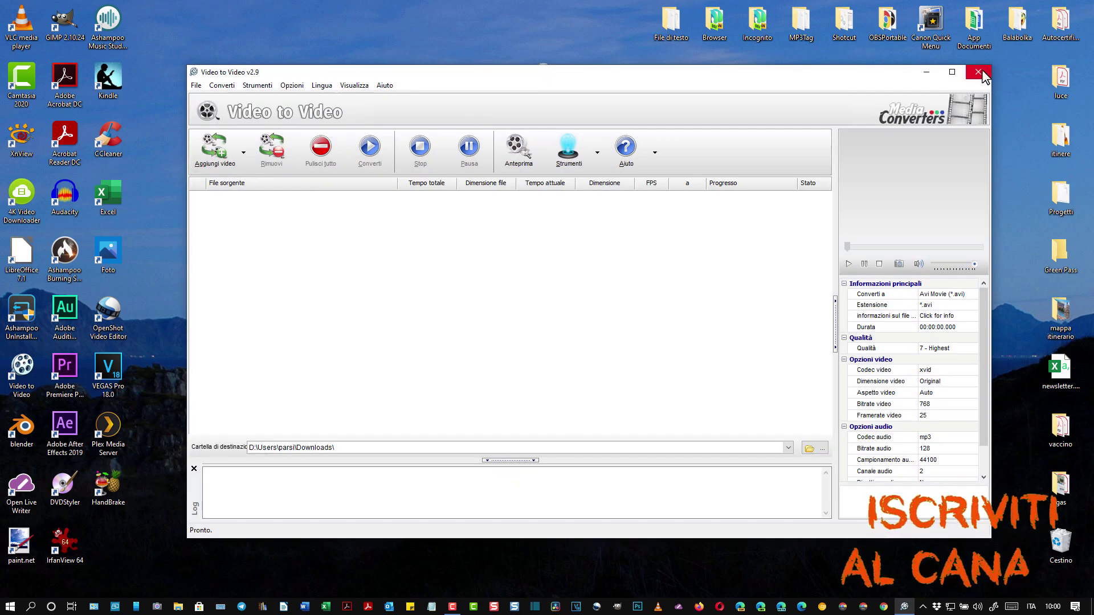
click(978, 72)
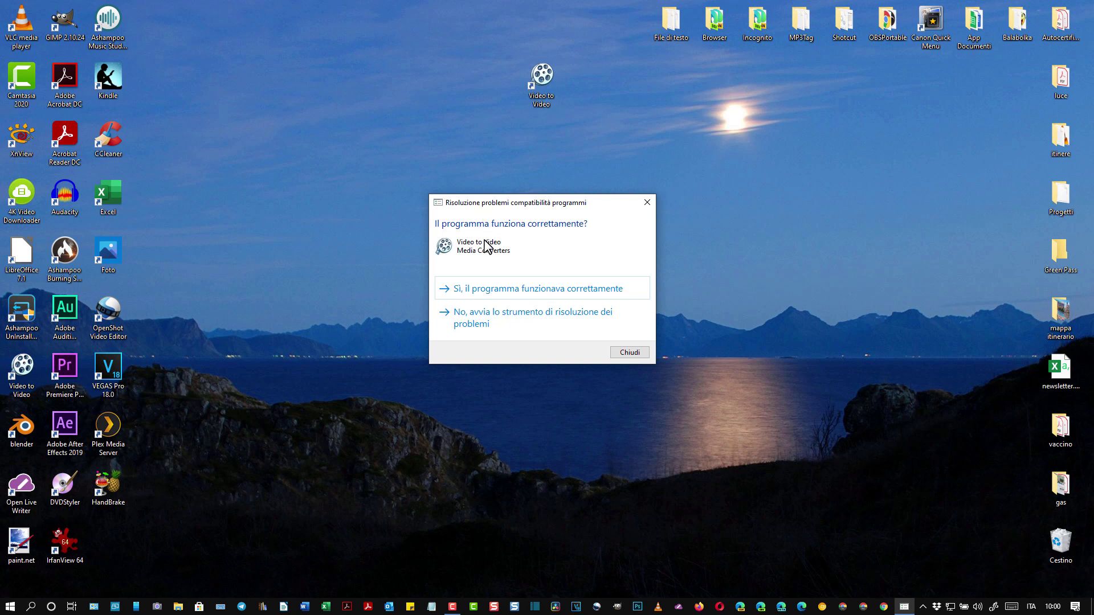
click(482, 291)
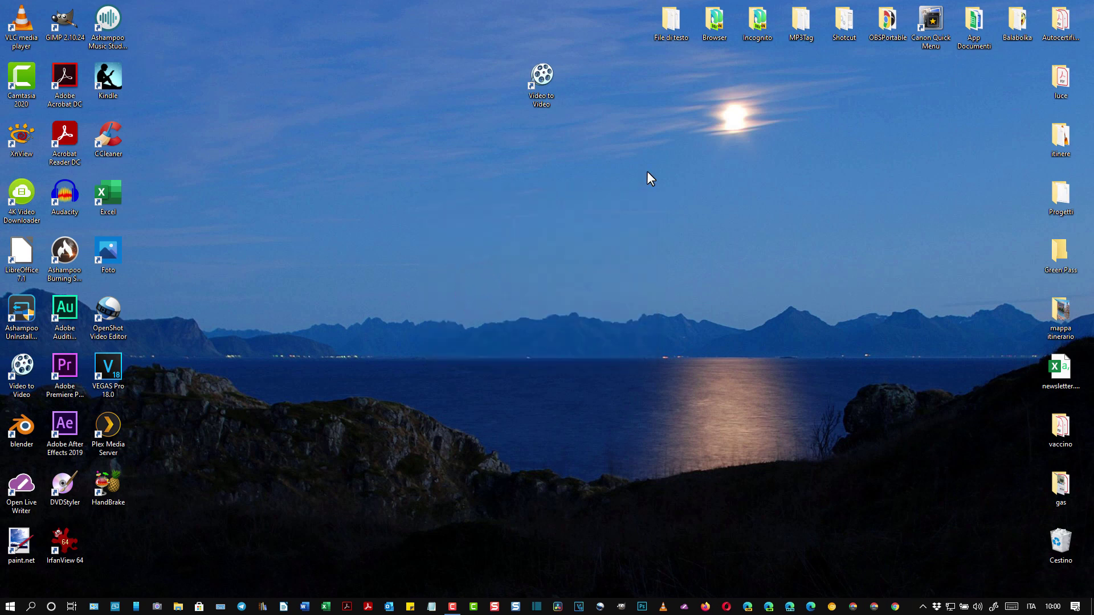